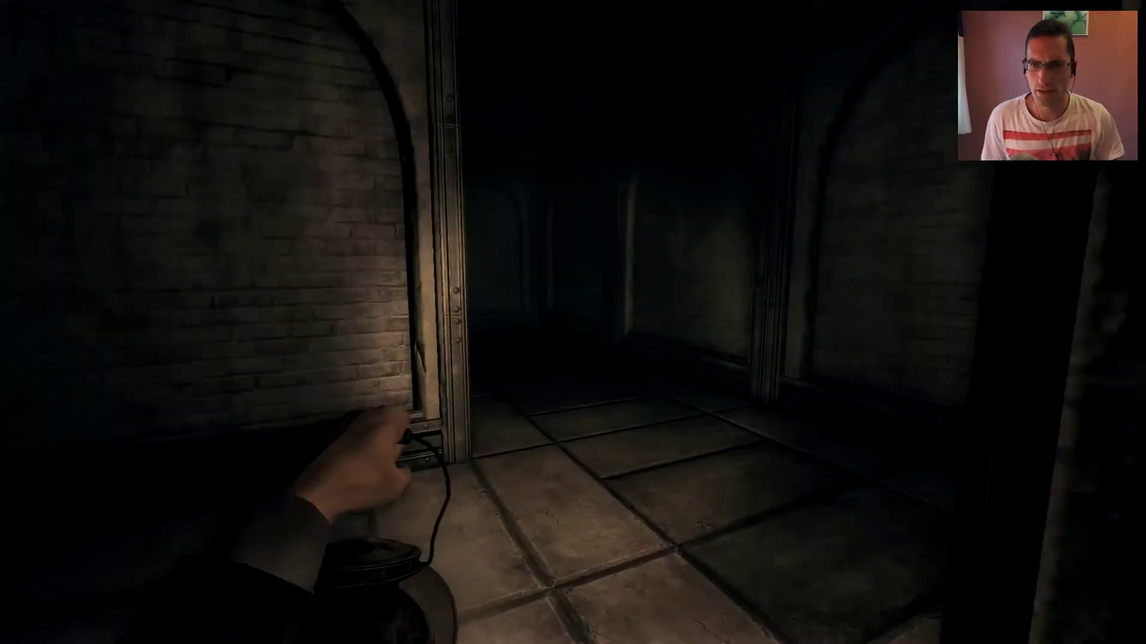
{"action": "key", "text": "w"}
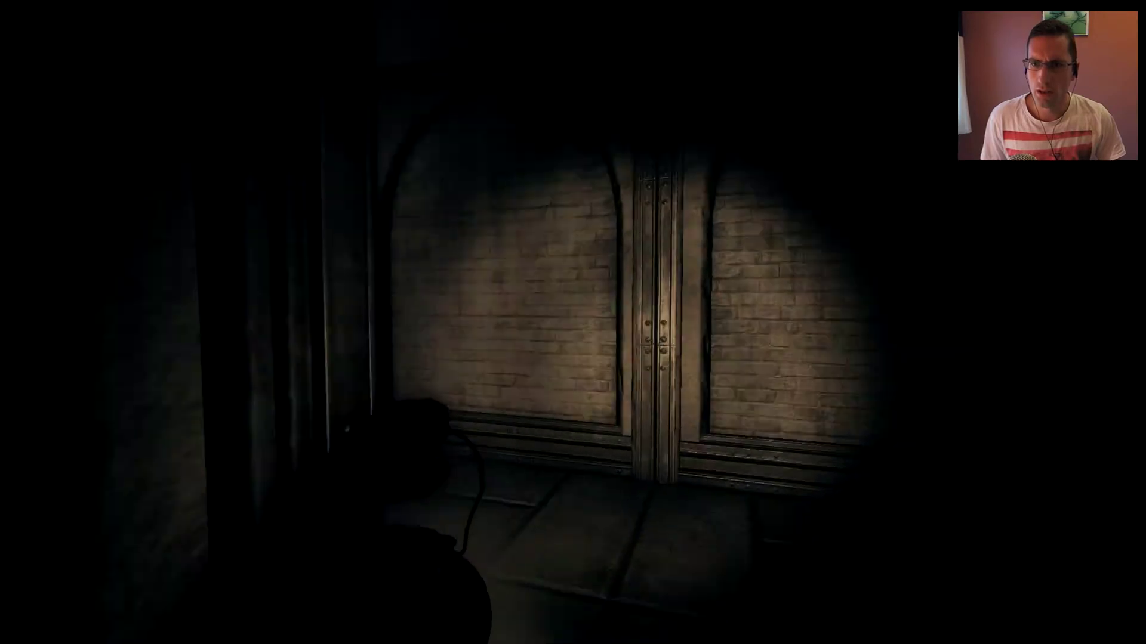
{"action": "key", "text": "w"}
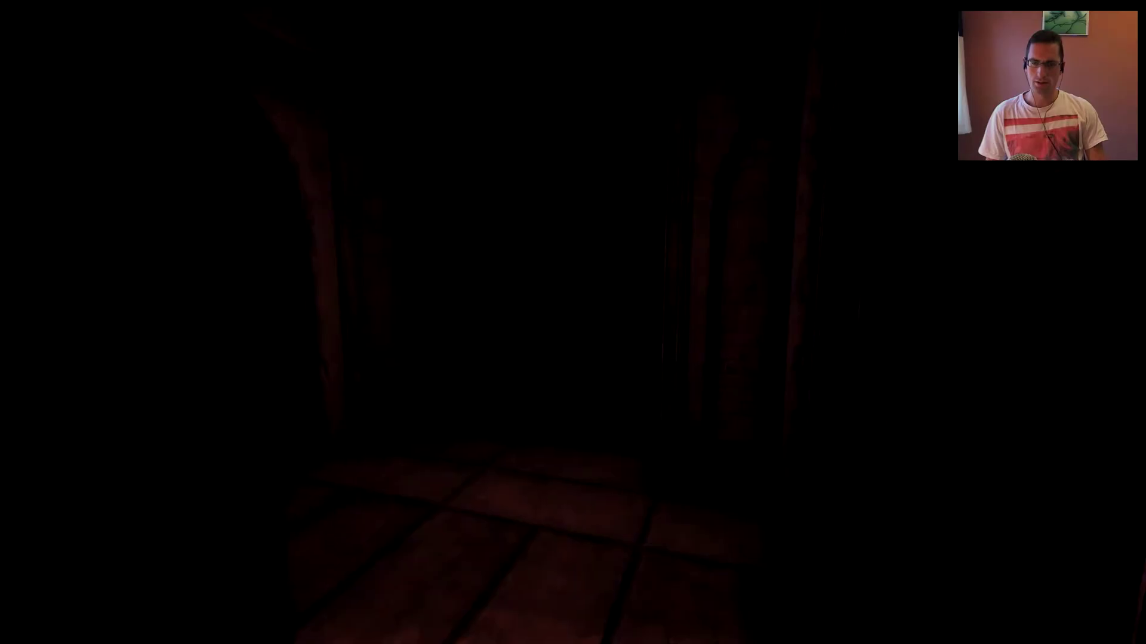
{"action": "key", "text": "Escape"}
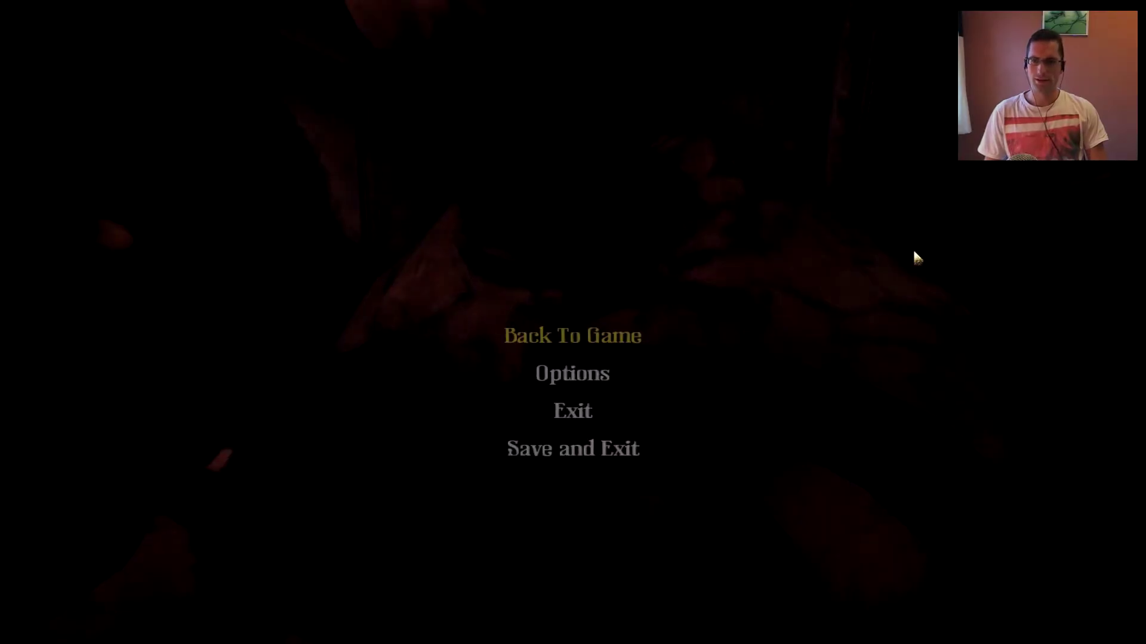